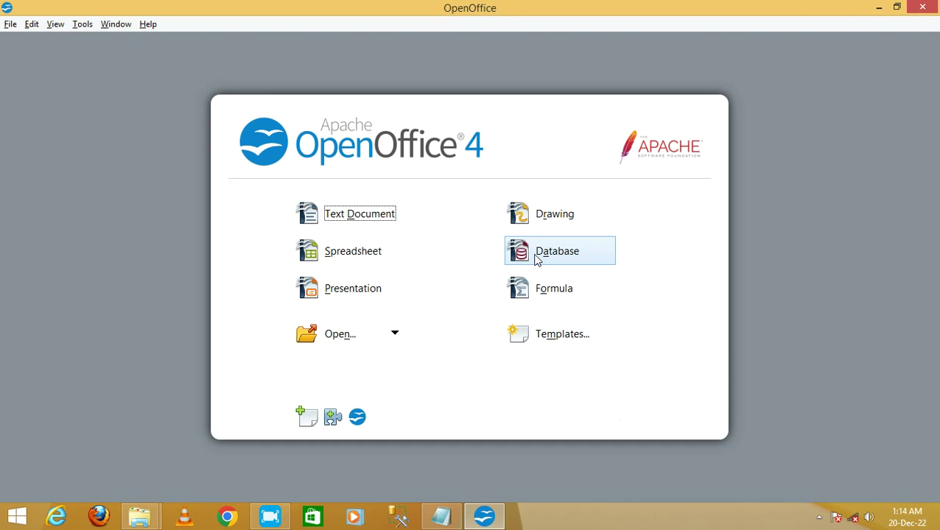
- Launch the Database Wizard from the Start Center to begin a new database
click(523, 254)
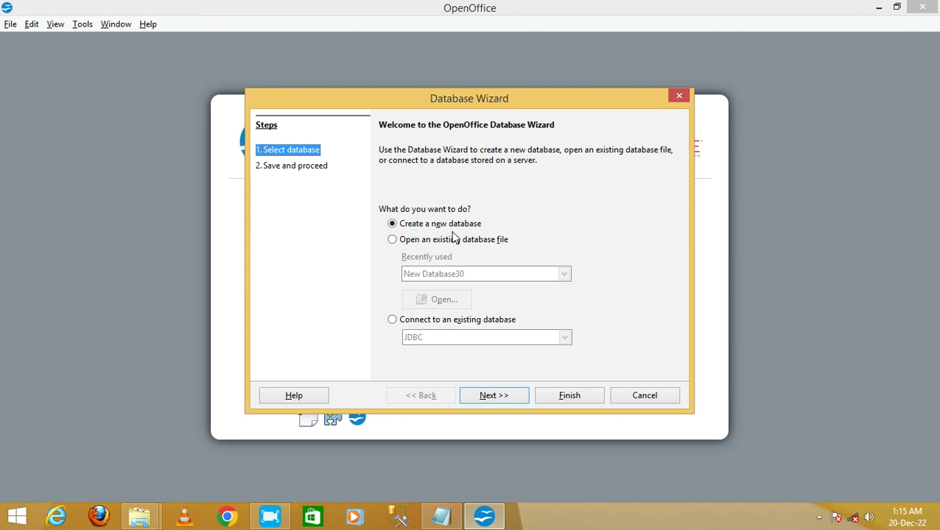
- Create the new registered database and save it as New Database31
click(493, 396)
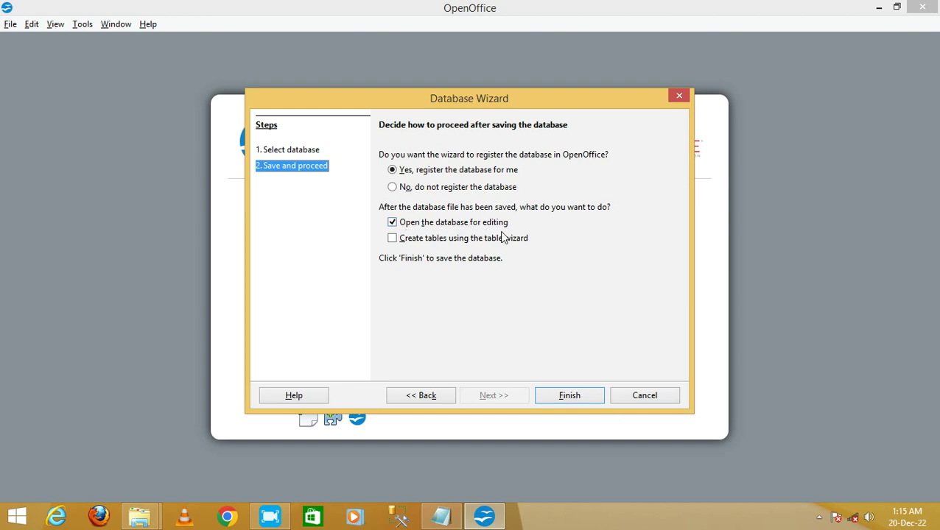
click(570, 399)
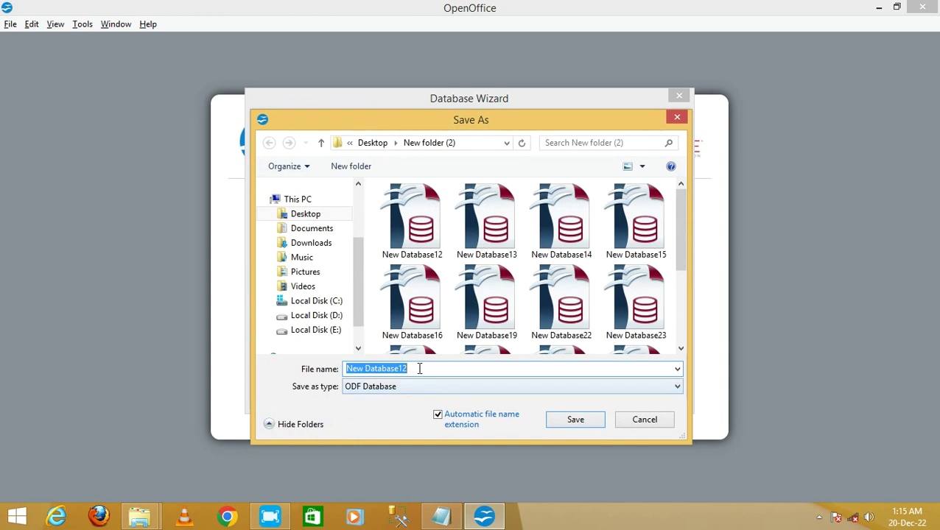
click(419, 369)
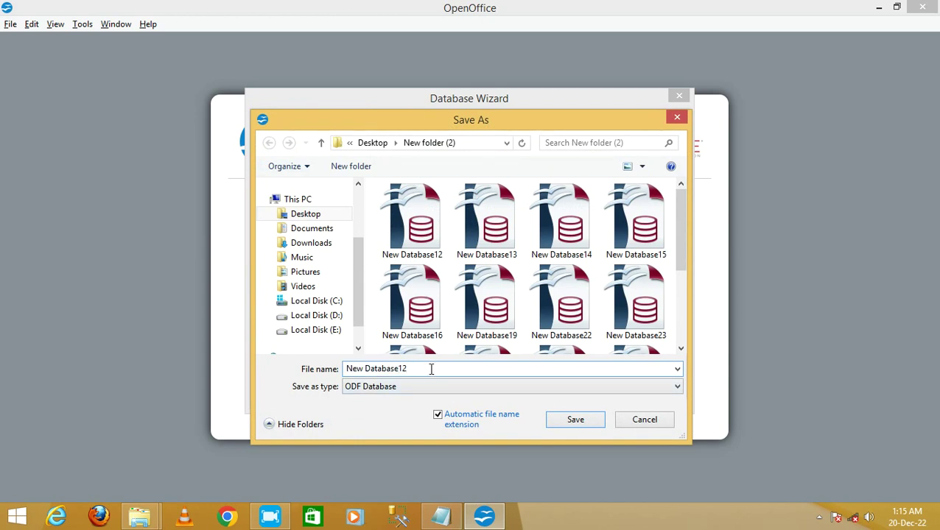
key(BackSpace)
key(BackSpace)
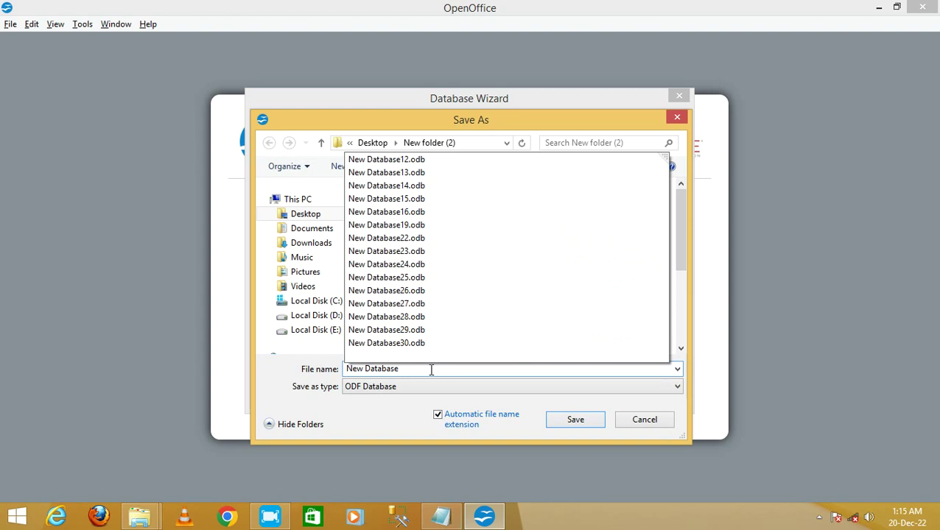
text(31)
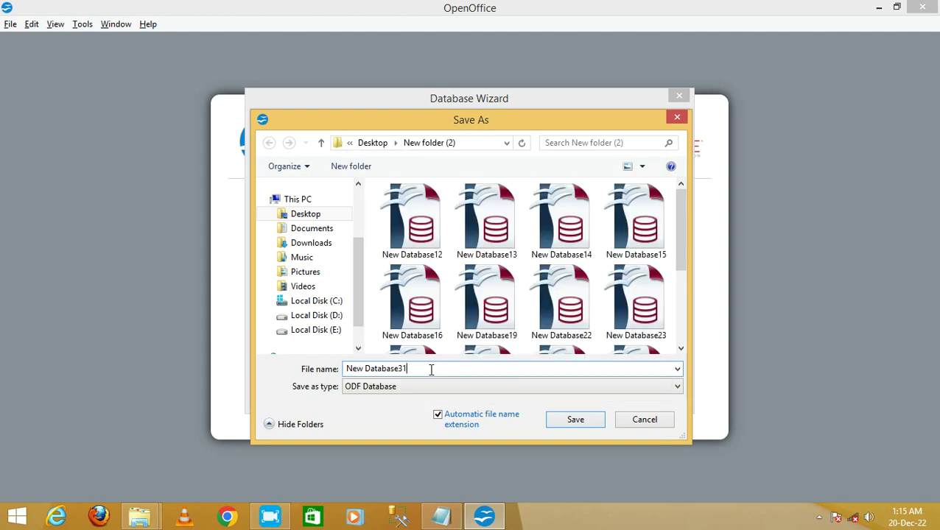
click(581, 419)
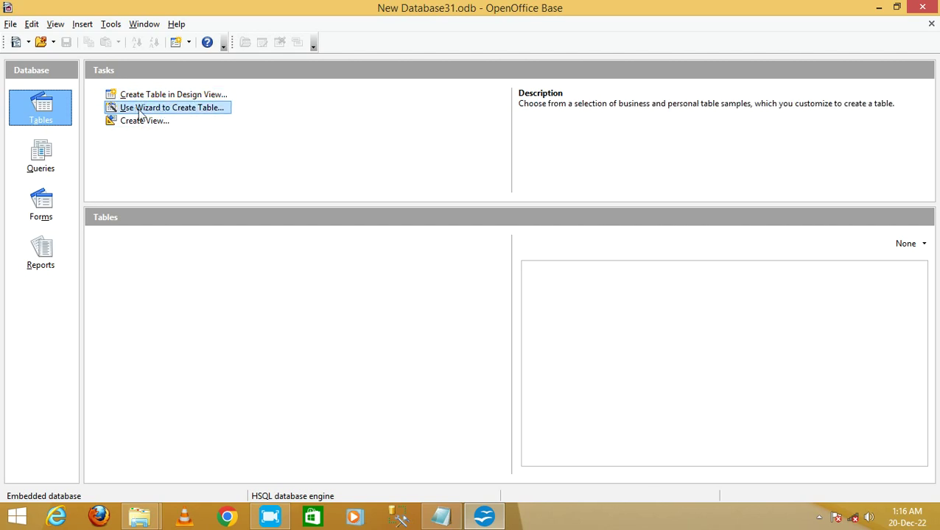
- Start the Table Wizard from the Tables section of New Database31
click(182, 112)
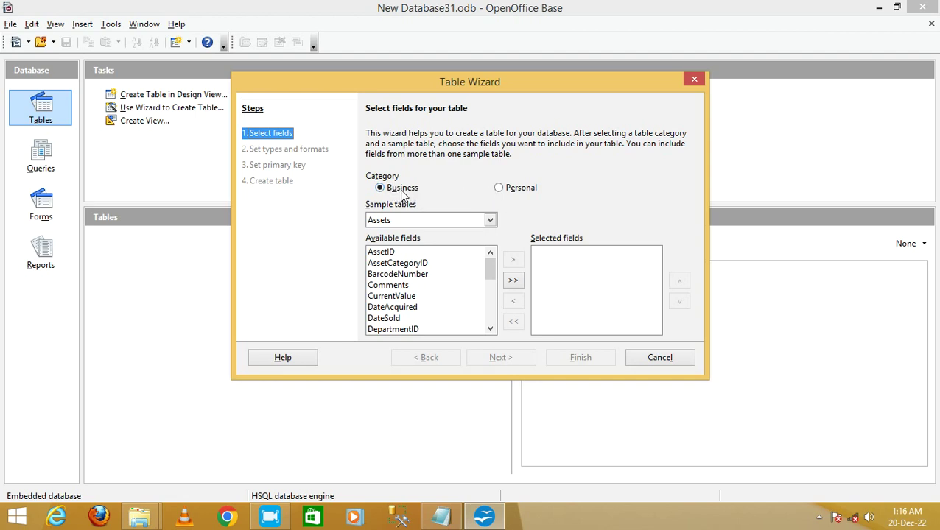
- From the Invoices sample table, add CustomerID, InvoiceID, ShipDate and InvoiceDate as fields
click(491, 222)
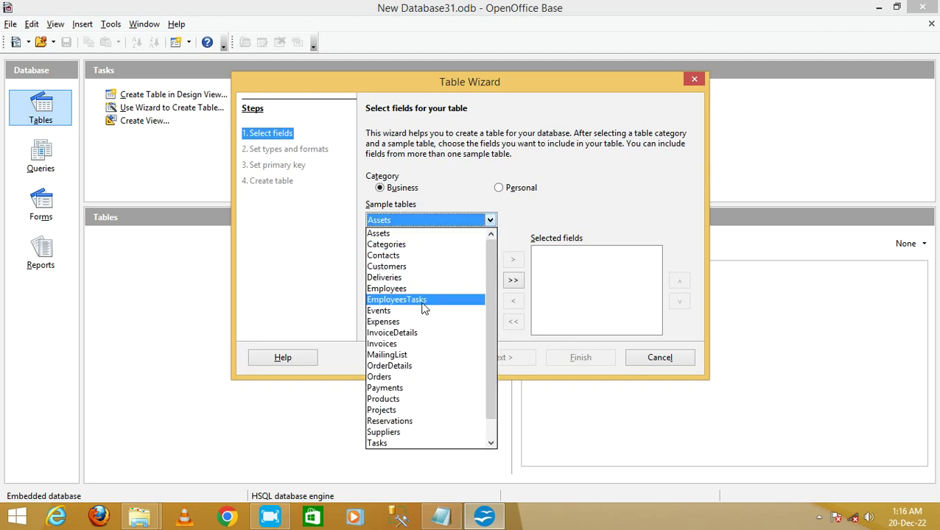
click(382, 344)
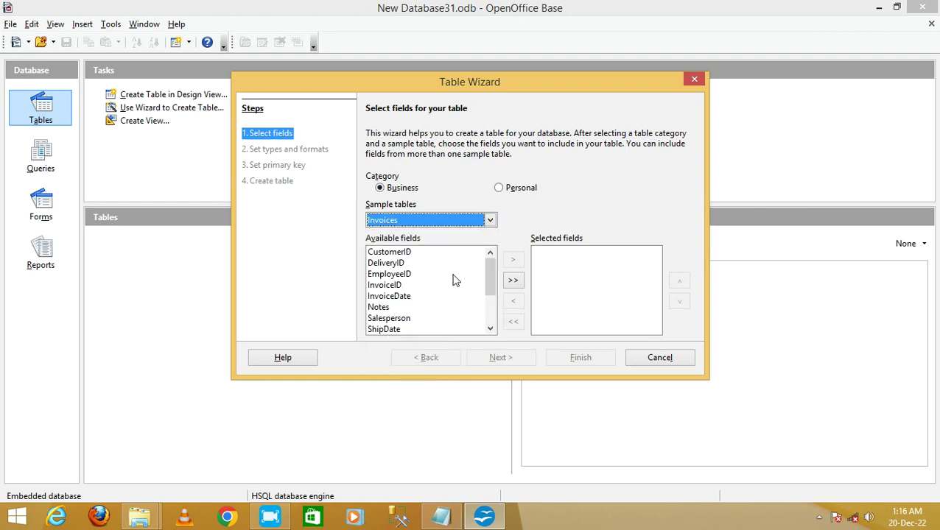
click(388, 254)
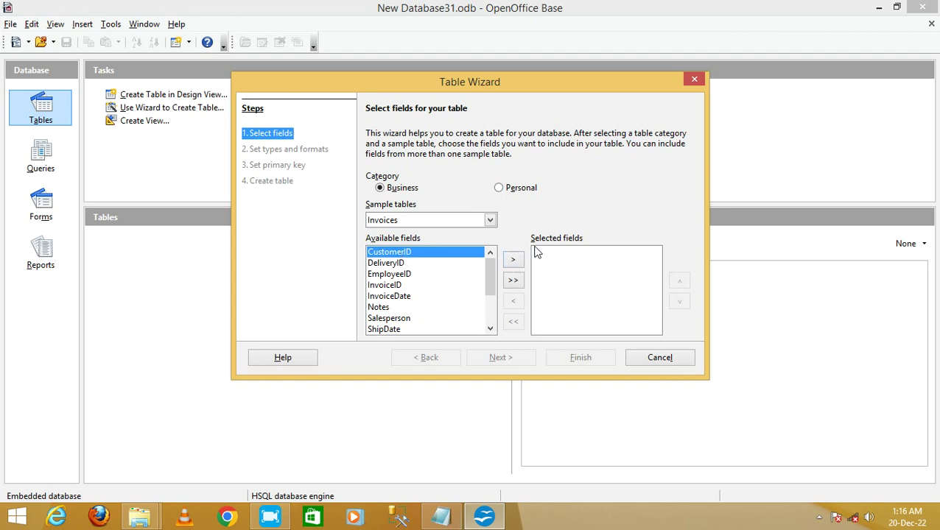
click(513, 261)
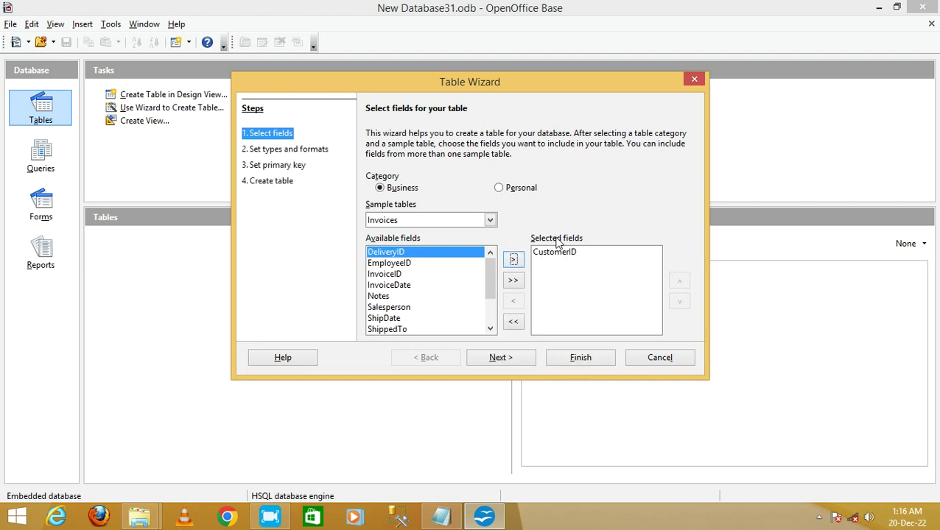
click(386, 275)
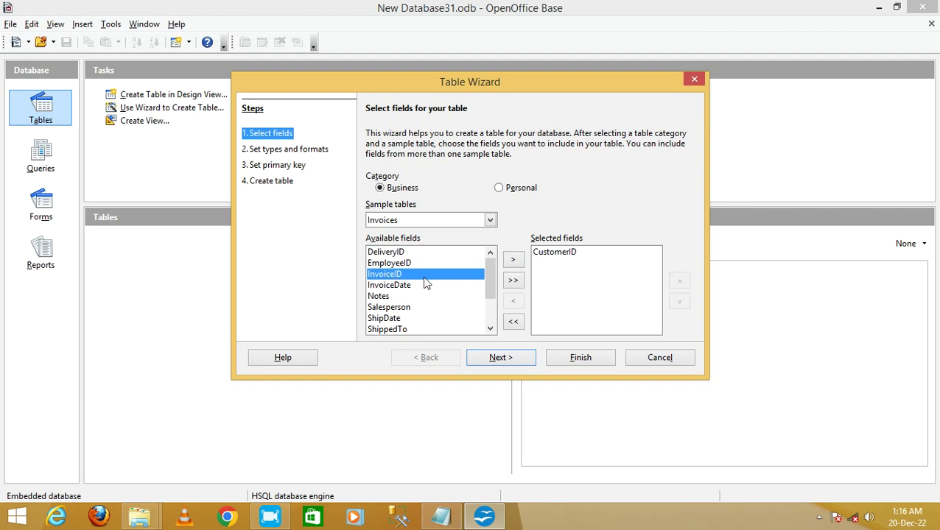
click(514, 261)
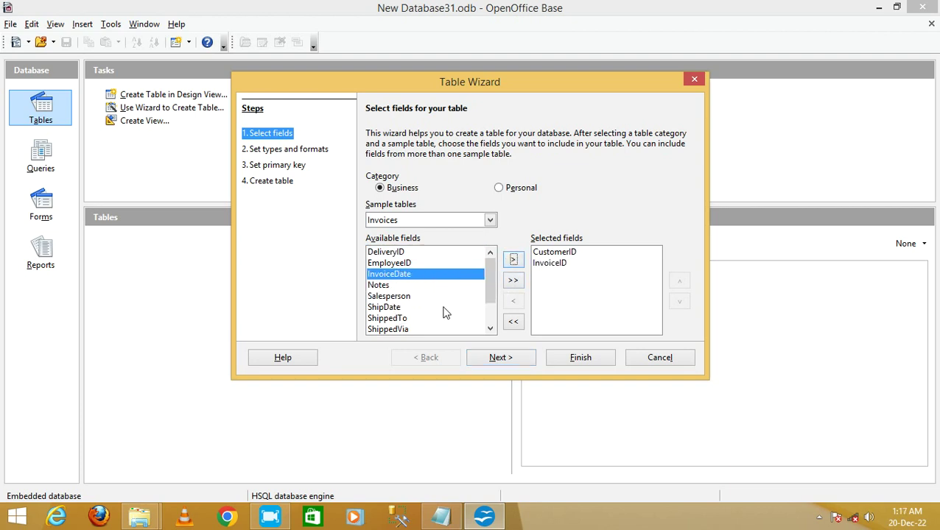
click(384, 308)
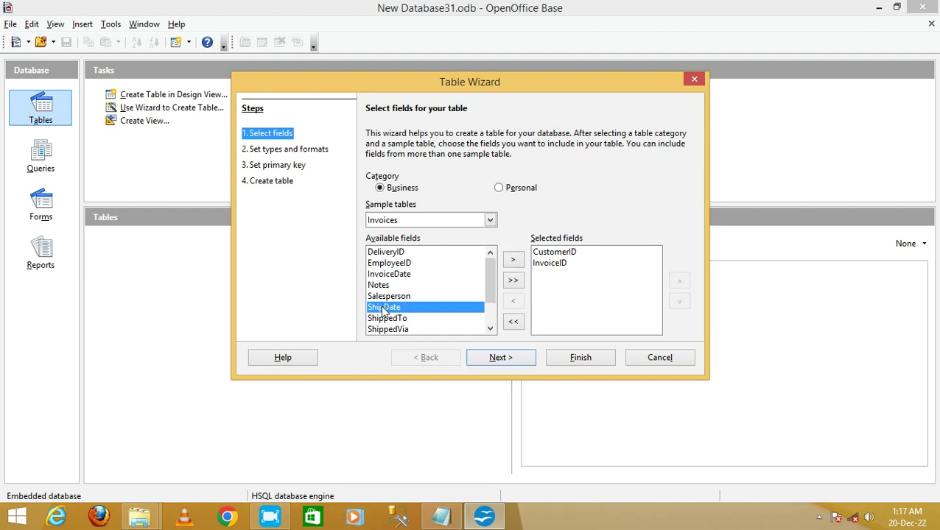
click(513, 261)
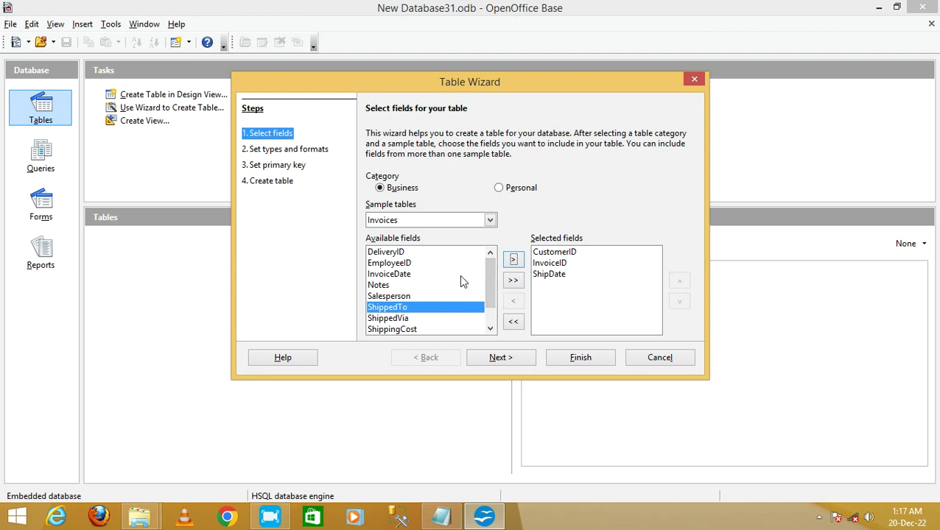
click(396, 274)
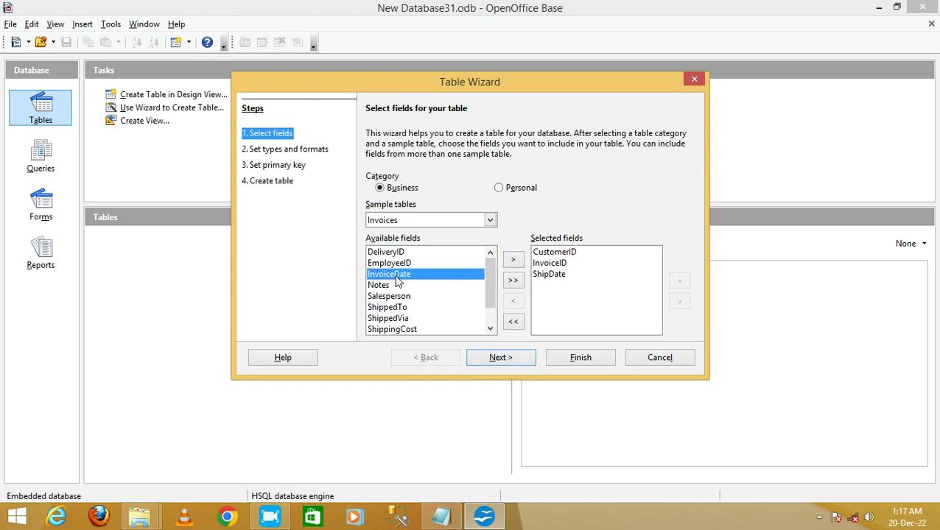
click(514, 263)
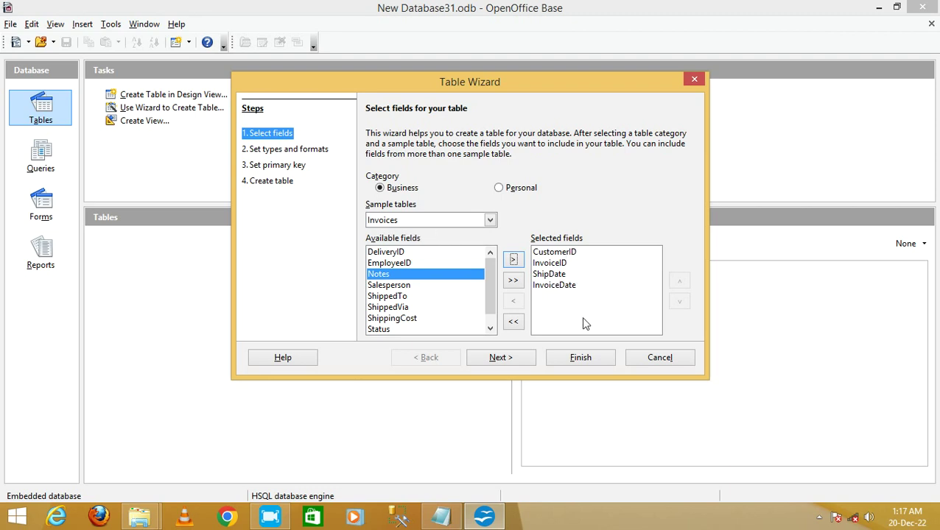
click(506, 359)
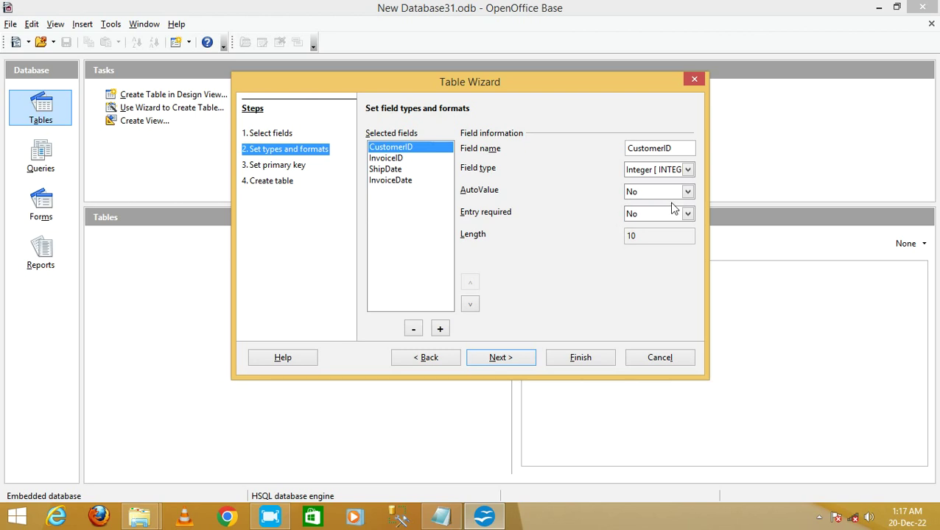
- Review the field types of InvoiceID, ShipDate and InvoiceDate, then continue to the primary key step
click(389, 159)
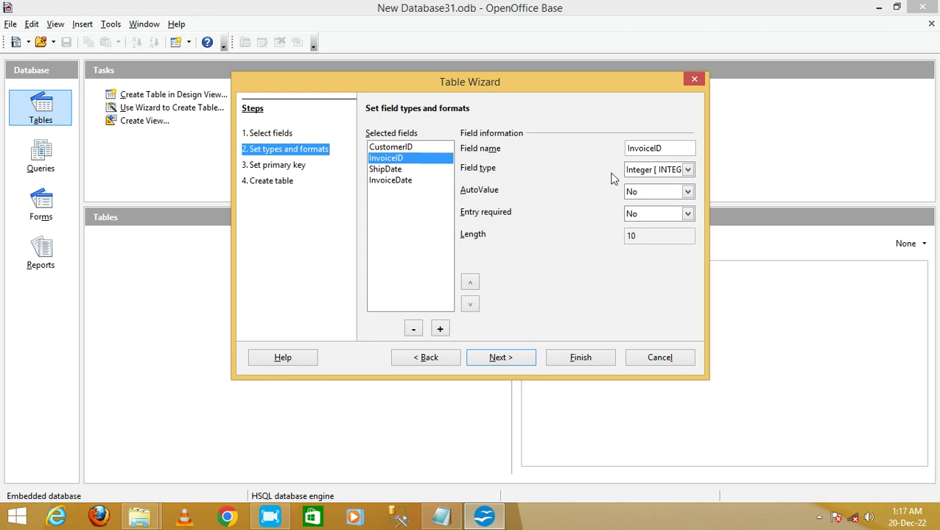
click(389, 170)
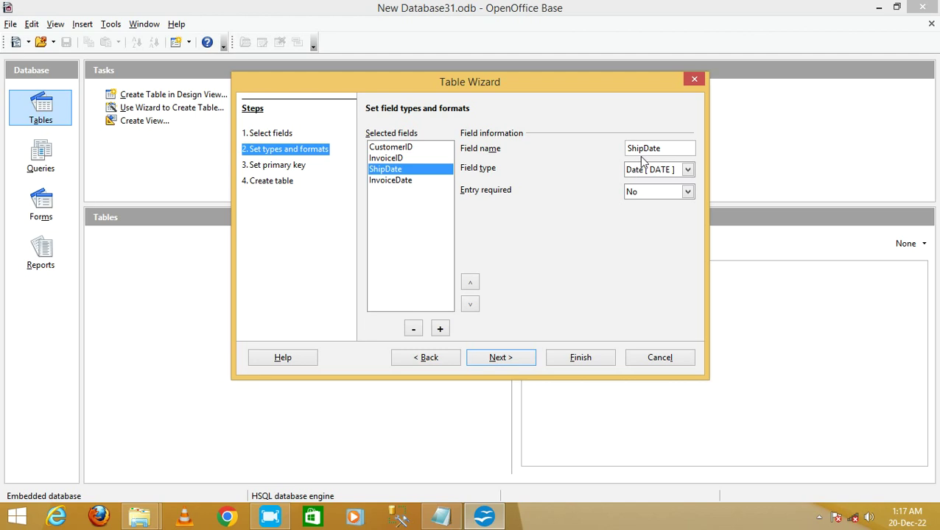
click(403, 183)
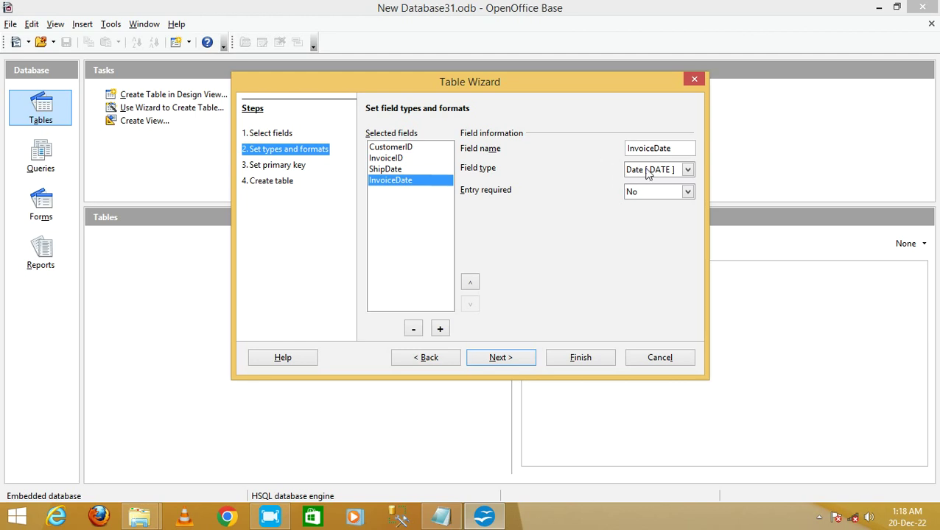
click(506, 358)
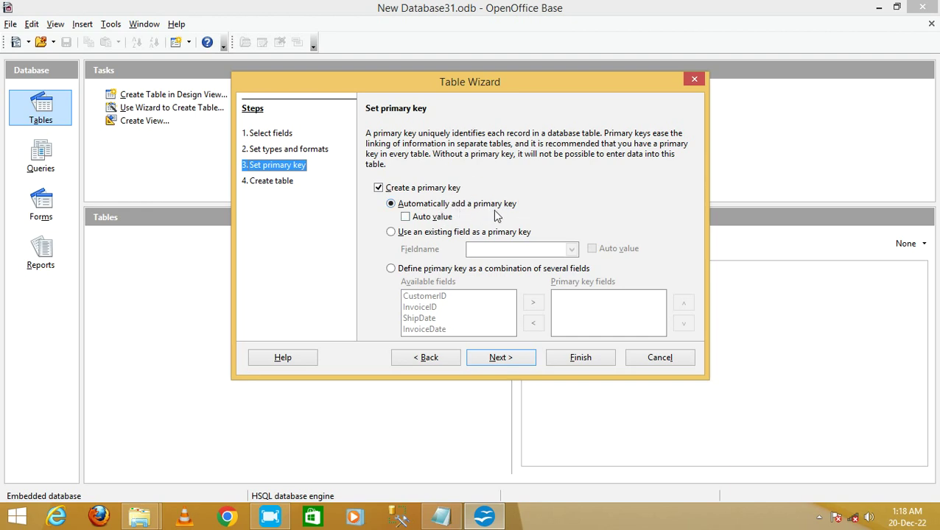
- Use the existing CustomerID field as primary key and create the Invoices table
click(391, 232)
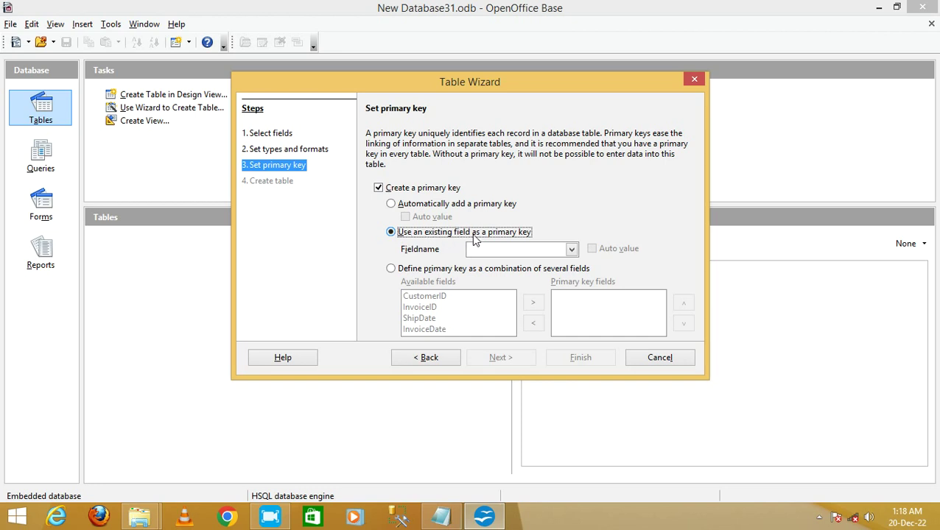
click(571, 251)
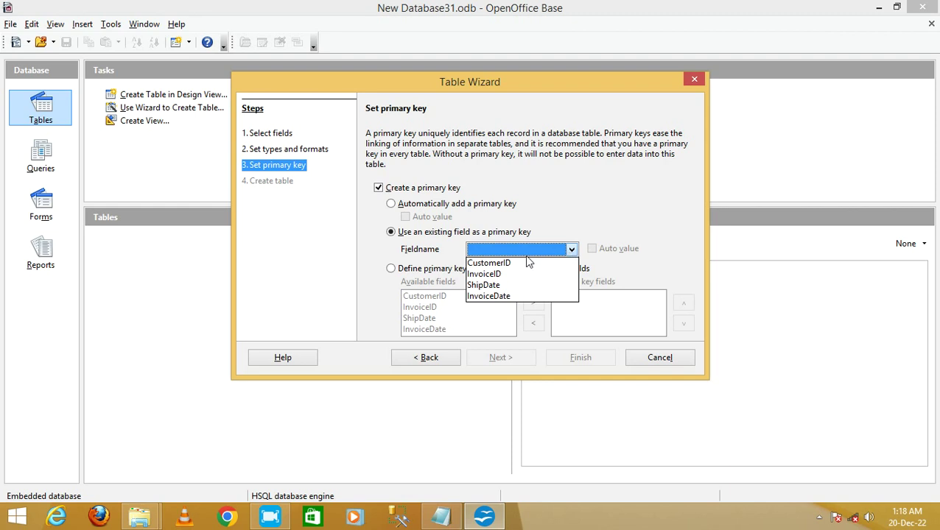
click(492, 266)
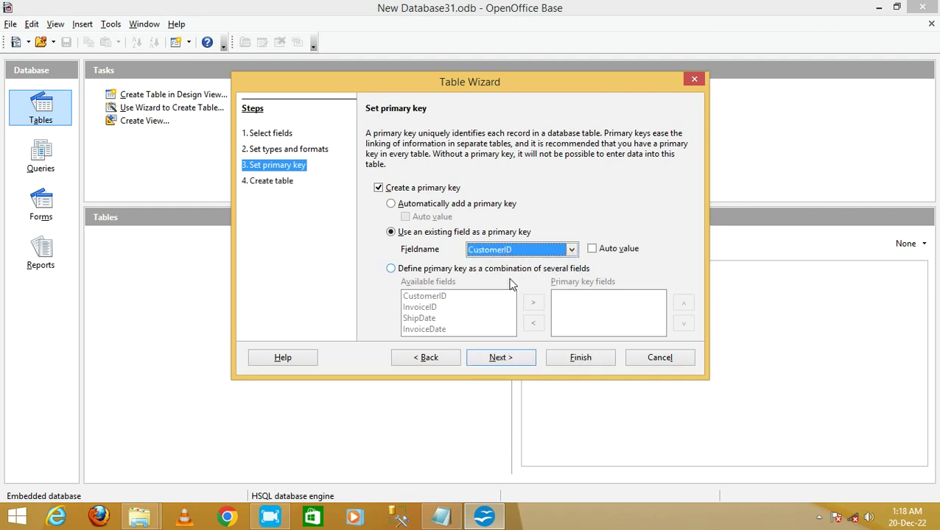
click(500, 359)
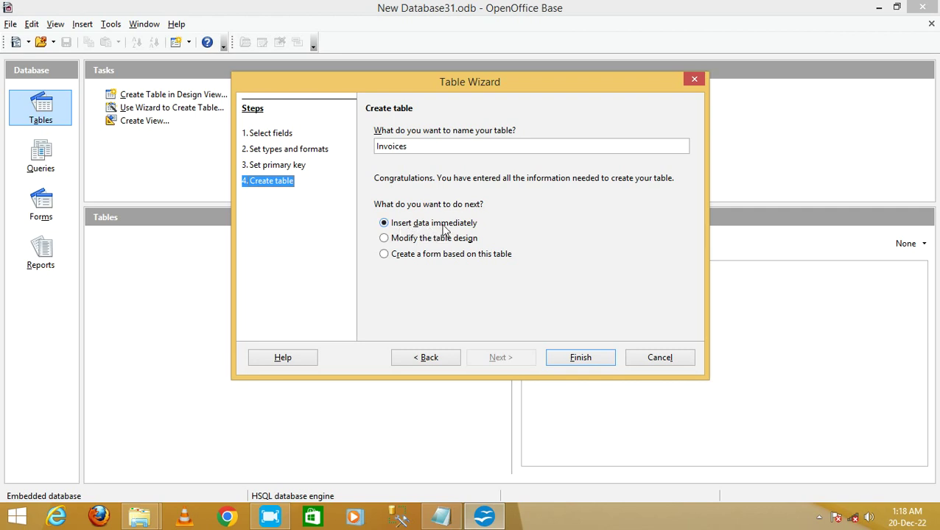
click(574, 360)
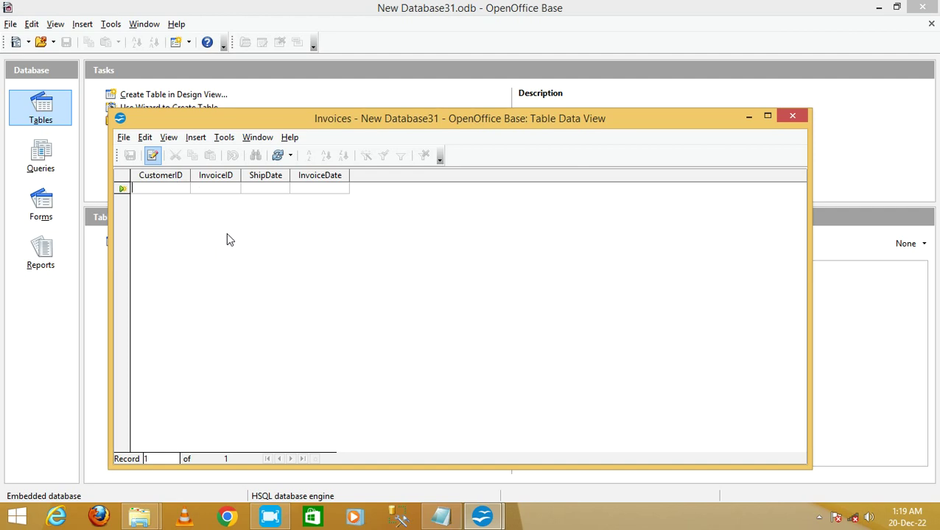
- Save the record 1, 101, 12/12/2022, 12/12/2022, then close the Invoices data view
text(1)
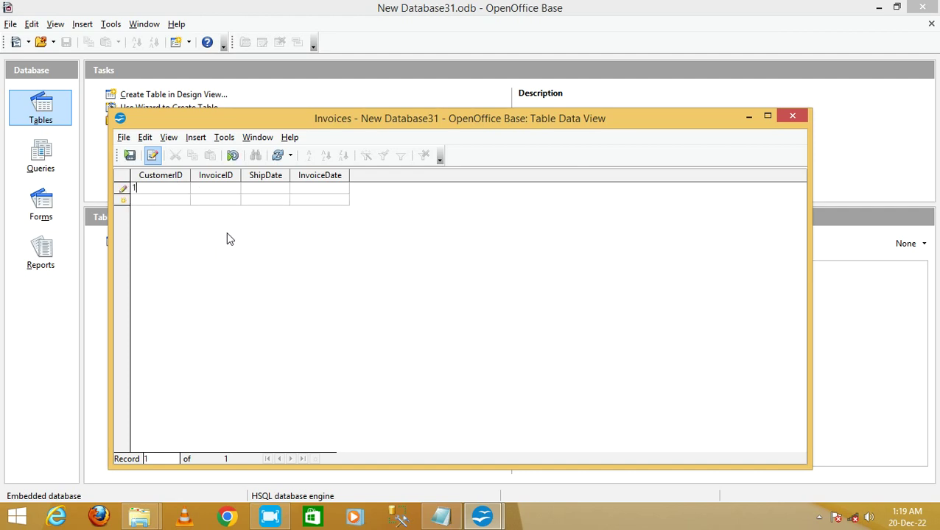
key(Tab)
text(1)
text(01)
text(12/)
text(12/)
text(2022)
key(Tab)
text(12/12/2022)
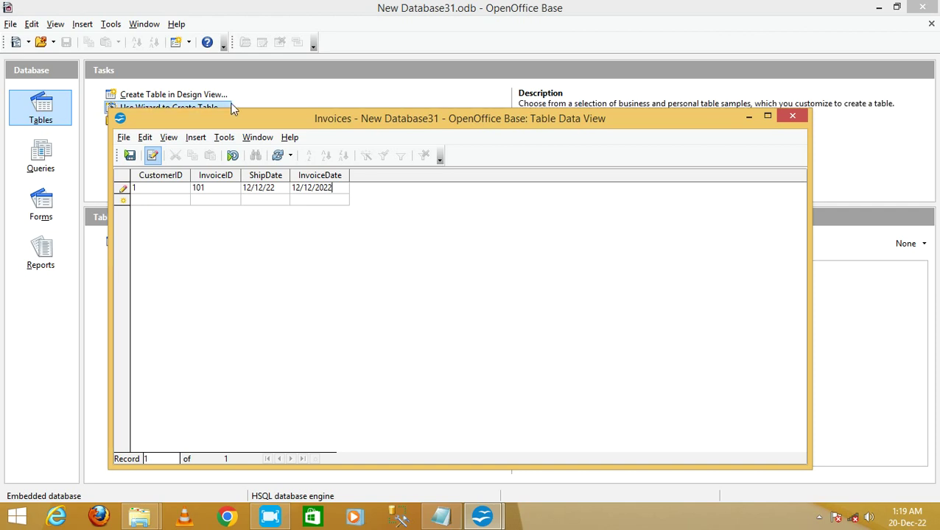
click(130, 156)
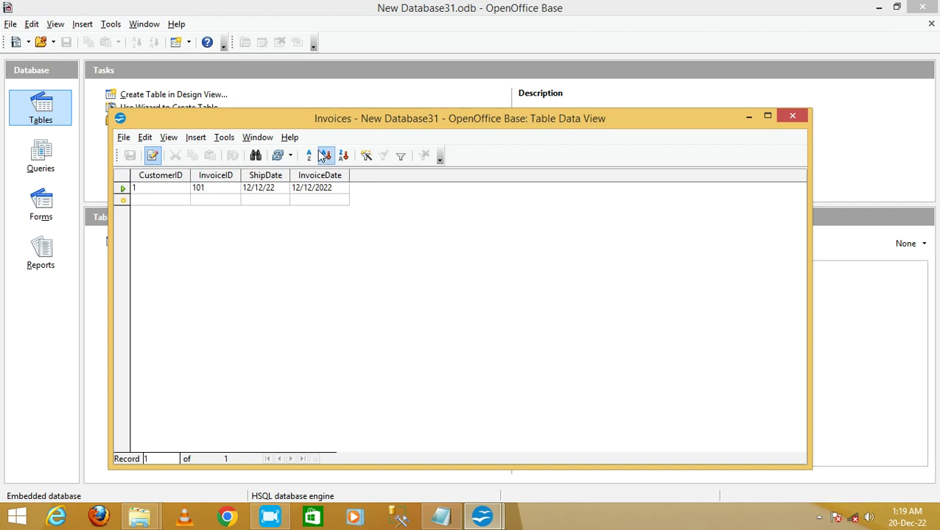
click(793, 118)
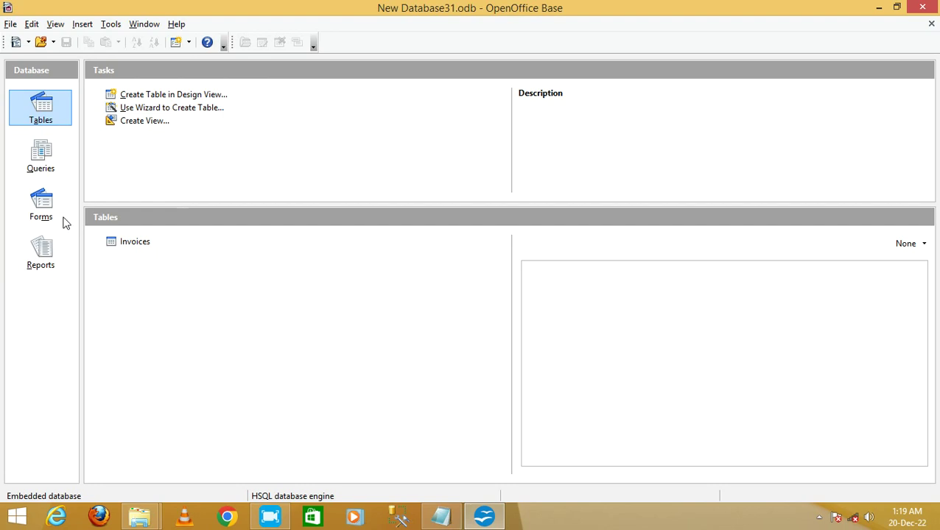
double_click(114, 243)
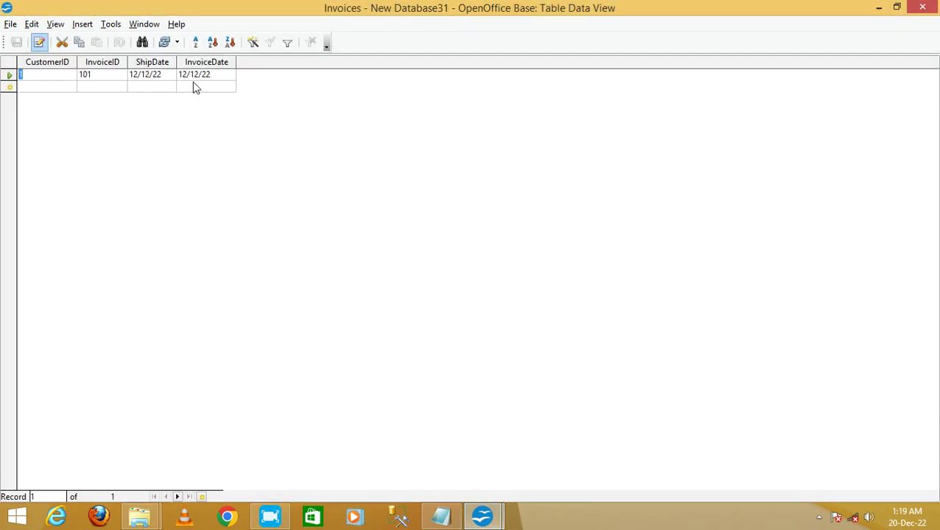
click(49, 87)
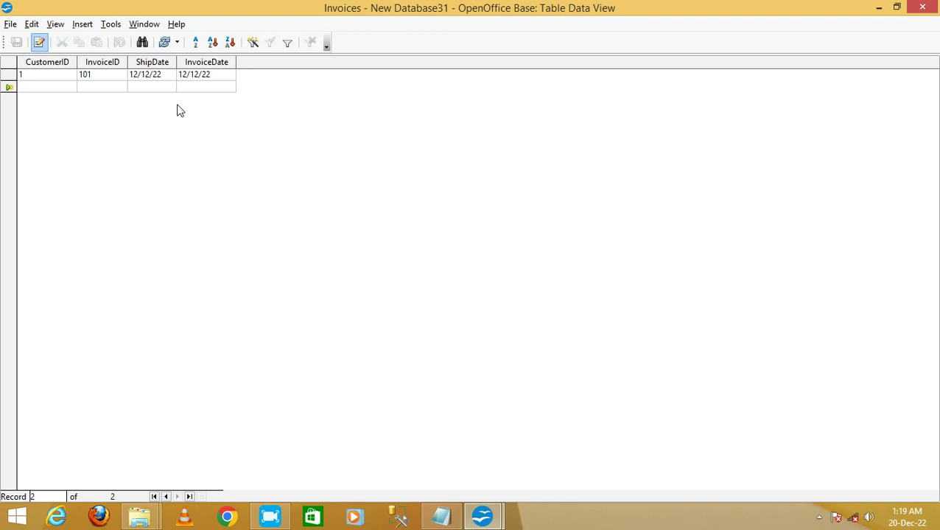
click(920, 9)
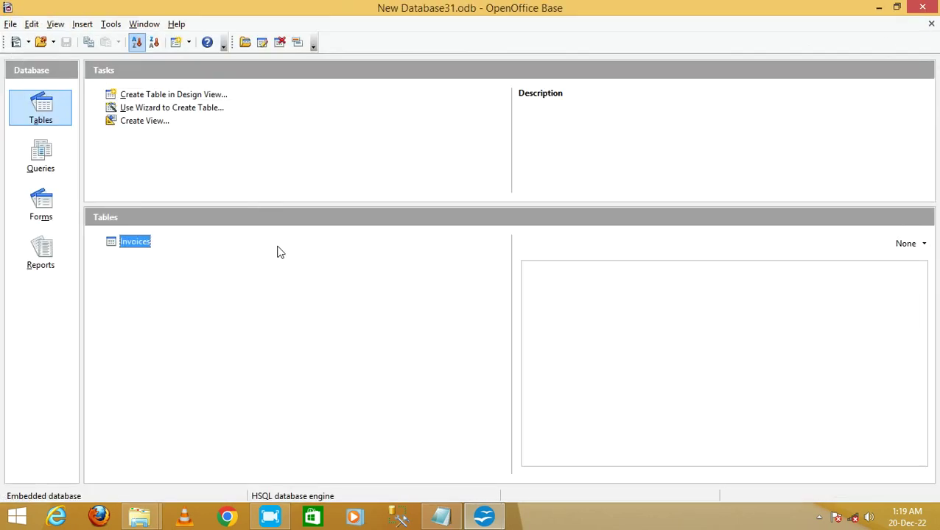